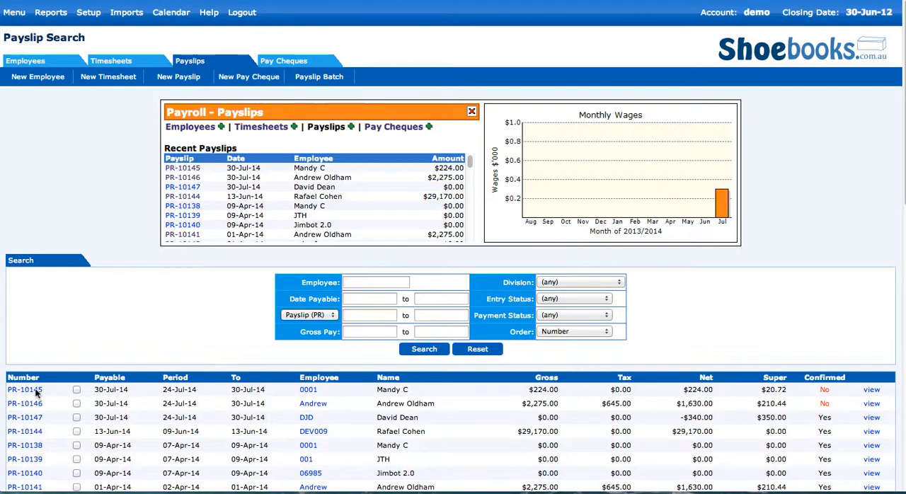
Step: Confirm the two unconfirmed payslips payable 30-Jul-14
{"action": "left_click", "coordinate": [76, 389]}
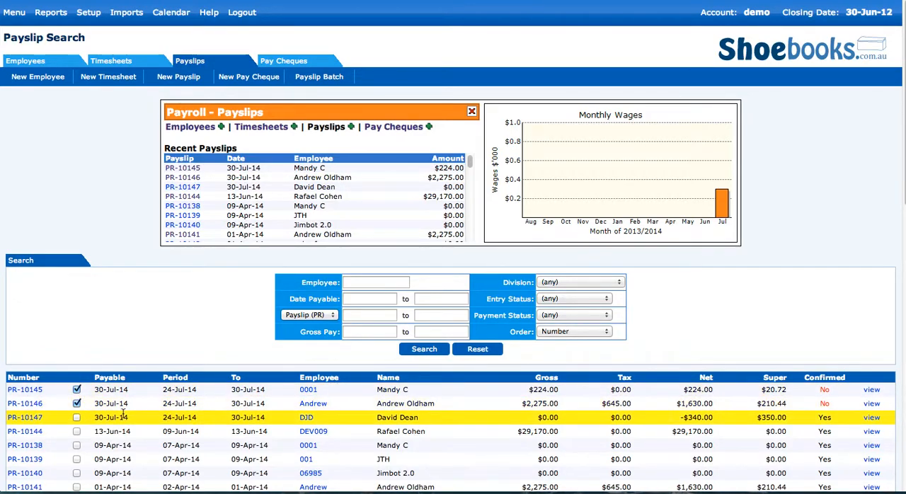
{"action": "scroll", "coordinate": [123, 415], "scroll_direction": "down", "scroll_amount": 10}
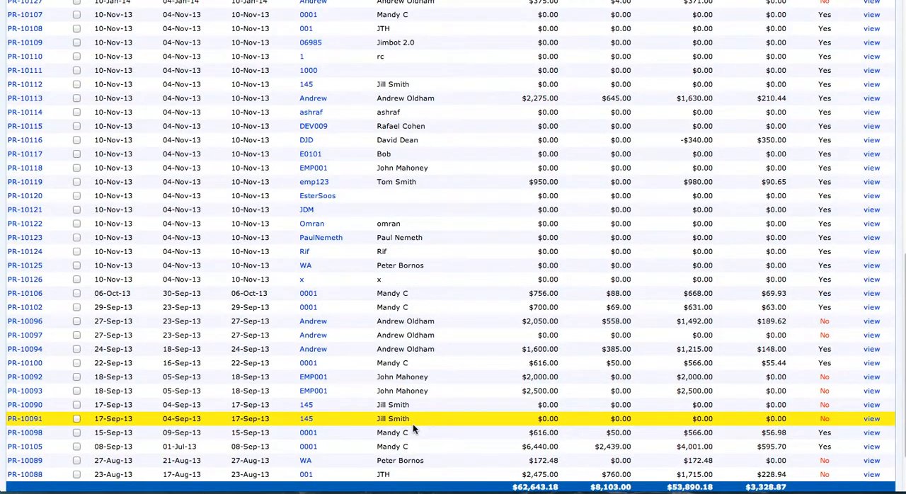
{"action": "scroll", "coordinate": [413, 425], "scroll_direction": "down", "scroll_amount": 2}
{"action": "left_click", "coordinate": [582, 448]}
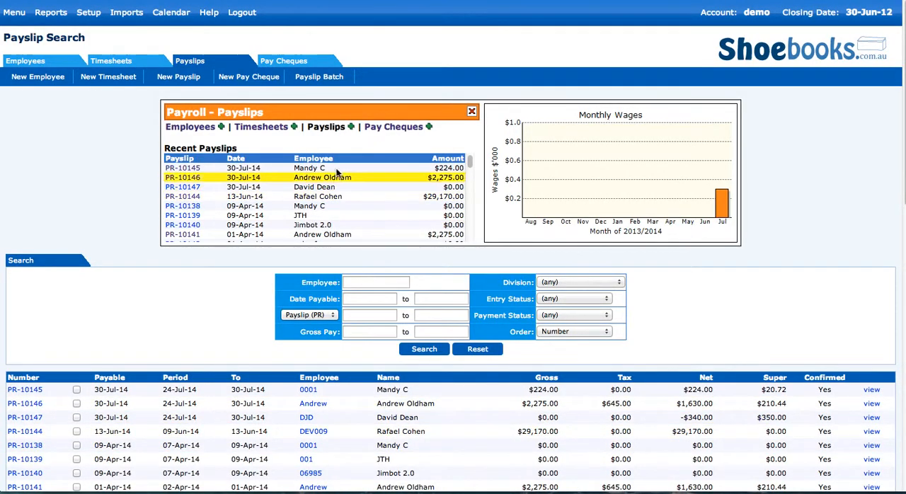
Step: Start a pay cheque batch paying the two 30-Jul-14 payslips with net amounts of $224.00 and $1,630.00
{"action": "left_click", "coordinate": [282, 62]}
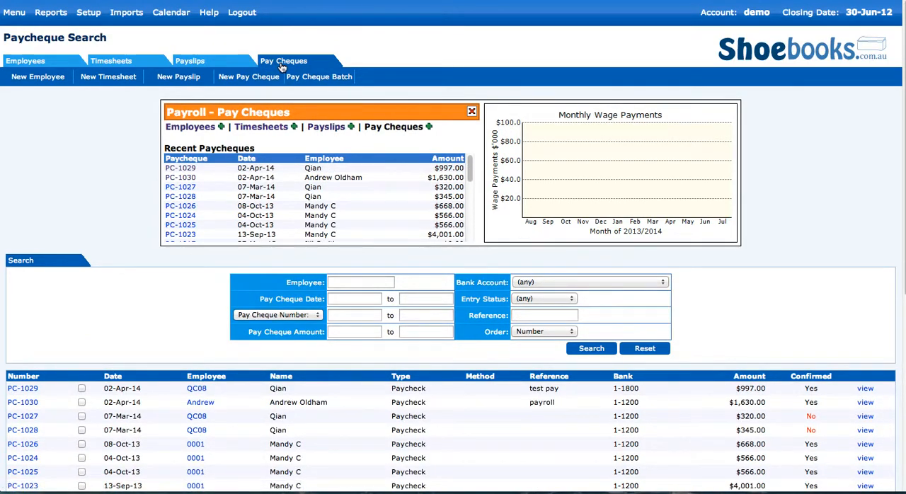
{"action": "left_click", "coordinate": [320, 78]}
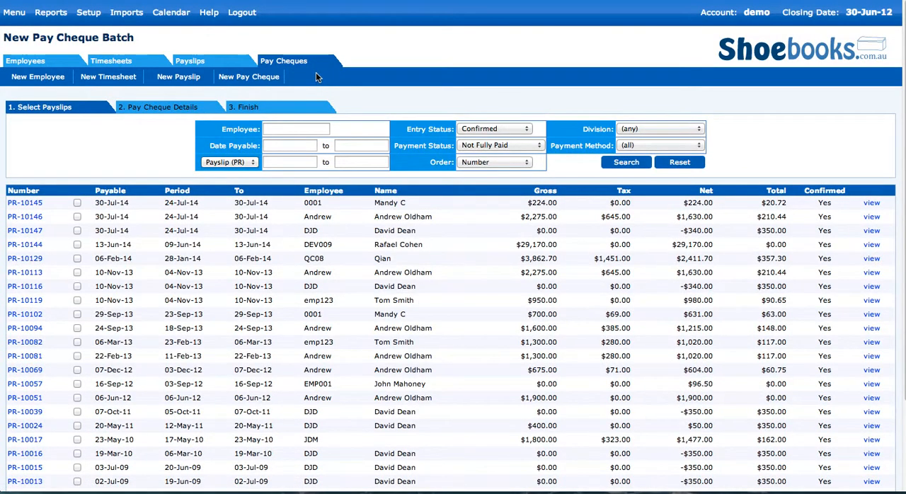
{"action": "left_click", "coordinate": [78, 203]}
{"action": "left_click", "coordinate": [77, 217]}
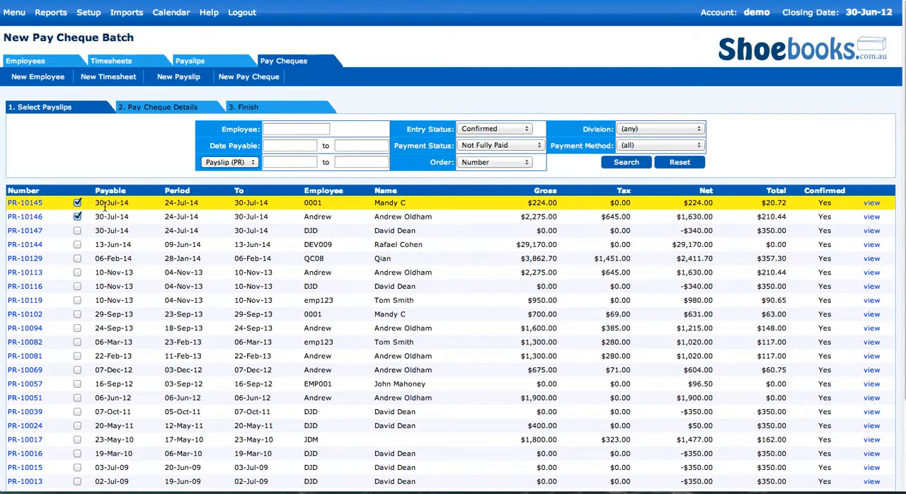
{"action": "scroll", "coordinate": [106, 206], "scroll_direction": "down", "scroll_amount": 3}
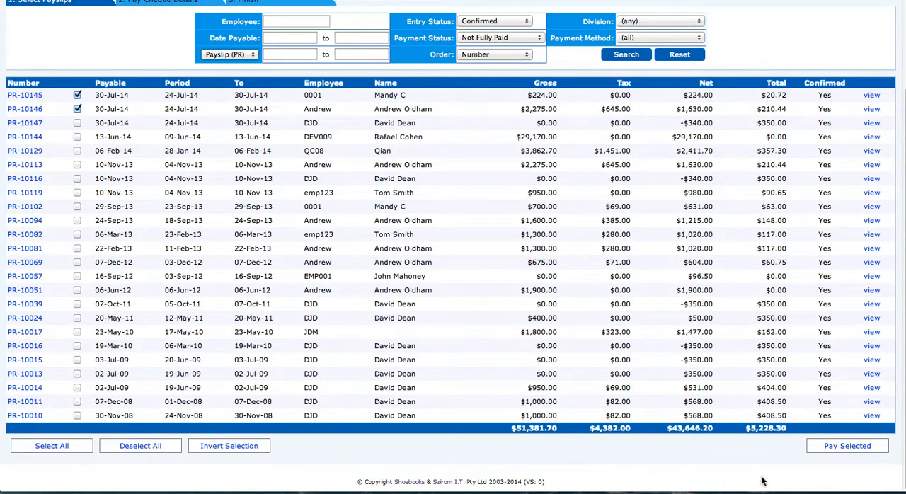
{"action": "left_click", "coordinate": [839, 446]}
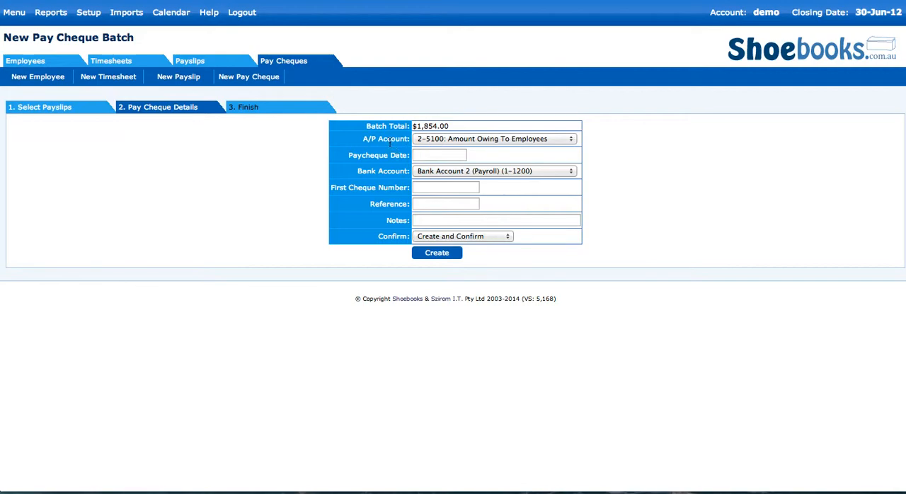
Step: Set the batch's paycheque date to 31-Jul-2014 and its bank account to Bill Payment Clearing Acct ($0)
{"action": "left_click", "coordinate": [428, 154]}
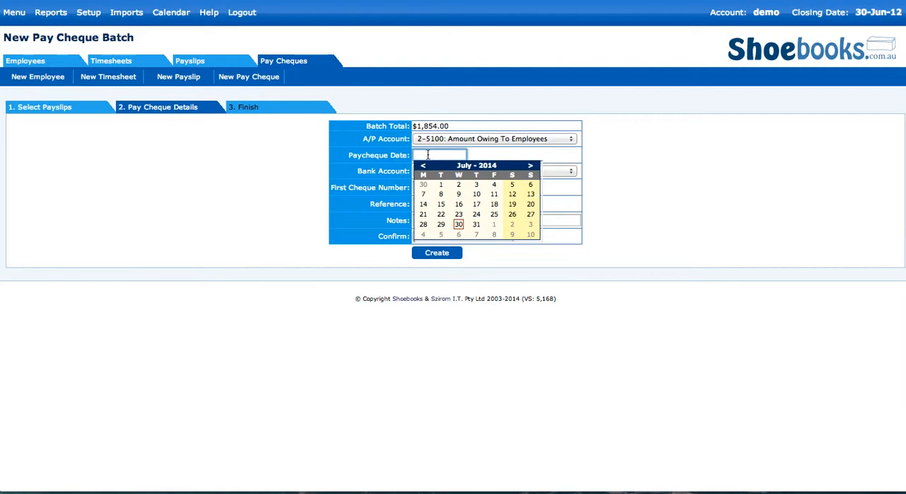
{"action": "left_click", "coordinate": [476, 225]}
{"action": "left_click", "coordinate": [558, 158]}
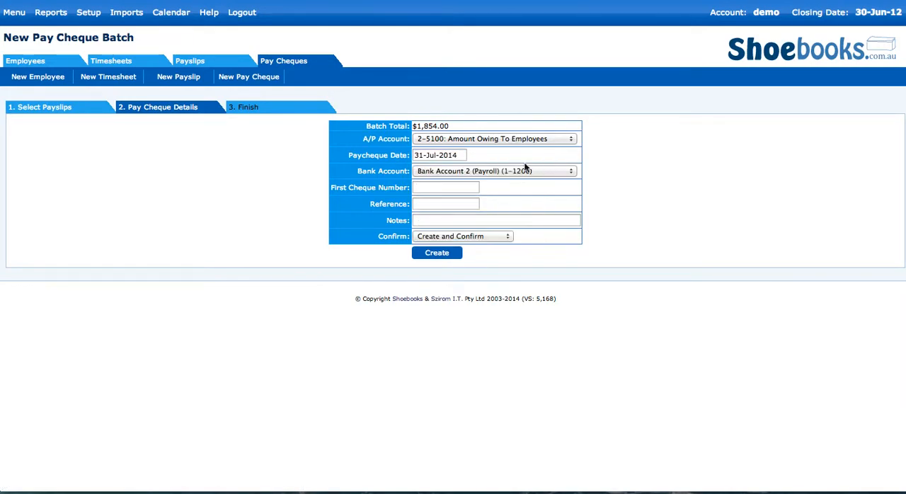
{"action": "left_click", "coordinate": [466, 175]}
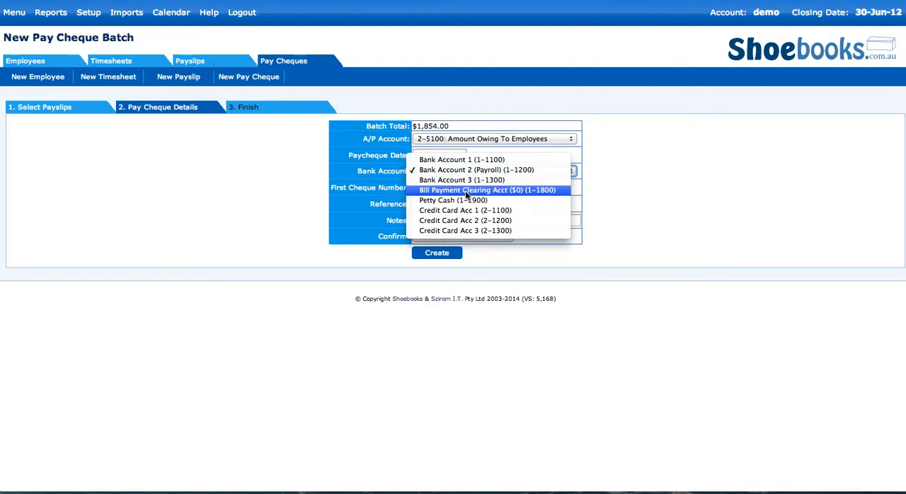
{"action": "left_click", "coordinate": [465, 191]}
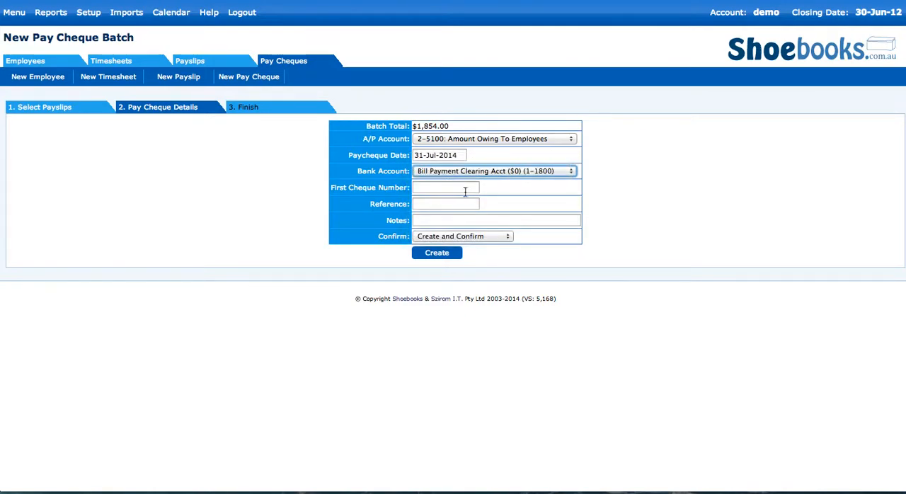
Step: Enter "na" as the first cheque number and "payrun3107" as the pay cheque batch reference
{"action": "left_click", "coordinate": [431, 187]}
{"action": "type", "text": "na"}
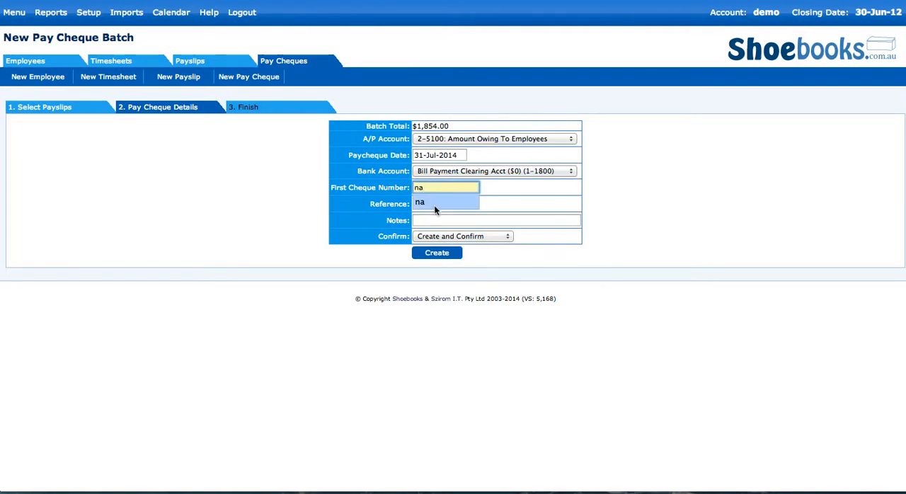
{"action": "left_click", "coordinate": [509, 209]}
{"action": "left_click", "coordinate": [430, 205]}
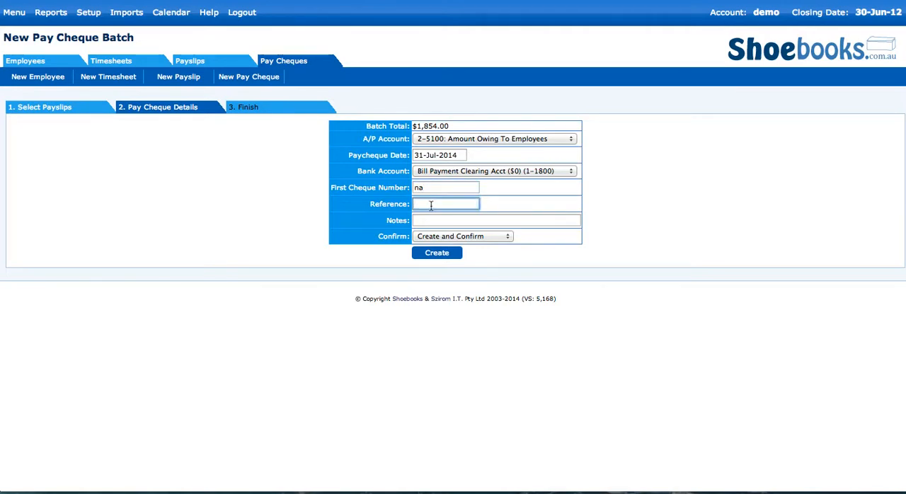
{"action": "type", "text": "payrun3107"}
{"action": "double_click", "coordinate": [433, 204]}
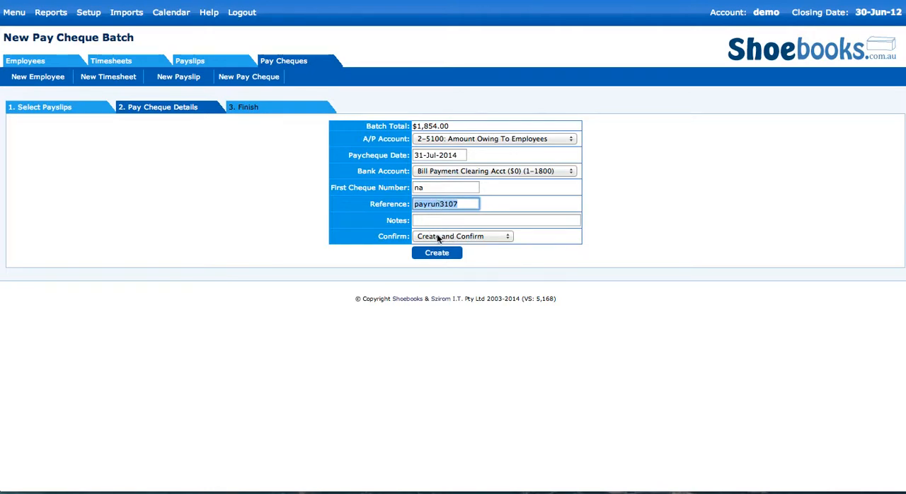
Step: Create the pay cheques with the Create and Confirm option
{"action": "left_click", "coordinate": [459, 238]}
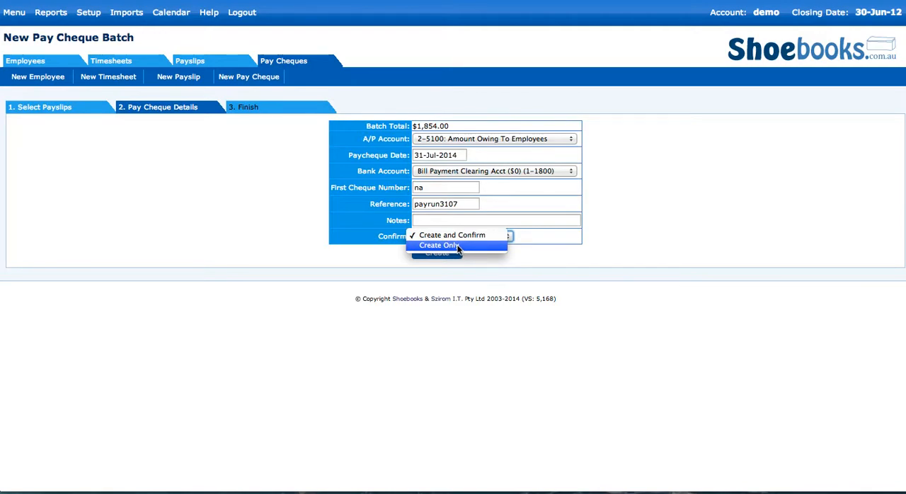
{"action": "left_click", "coordinate": [459, 237]}
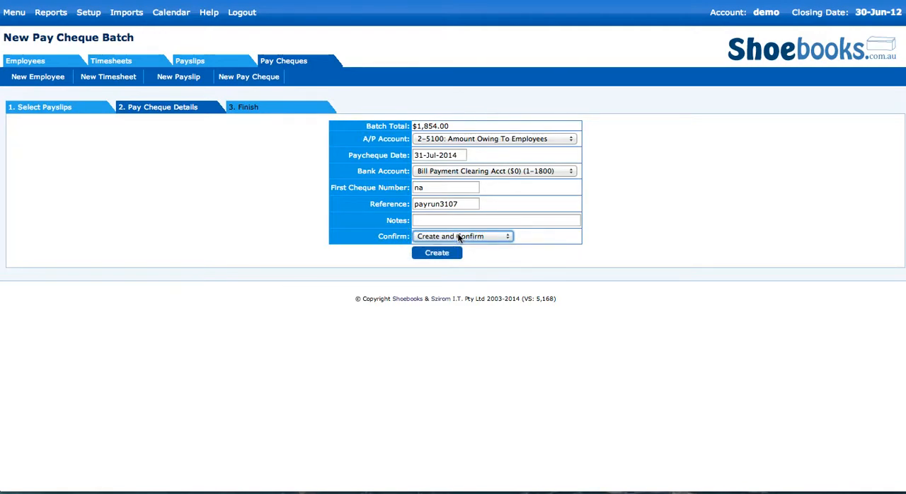
{"action": "left_click", "coordinate": [438, 255]}
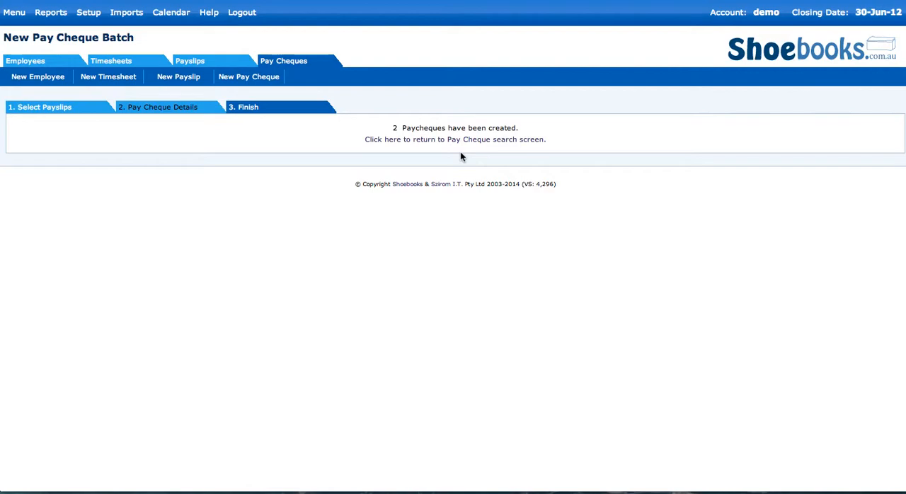
Step: Start a new banking batch dated 31-Jul-2014
{"action": "mouse_move", "coordinate": [17, 16]}
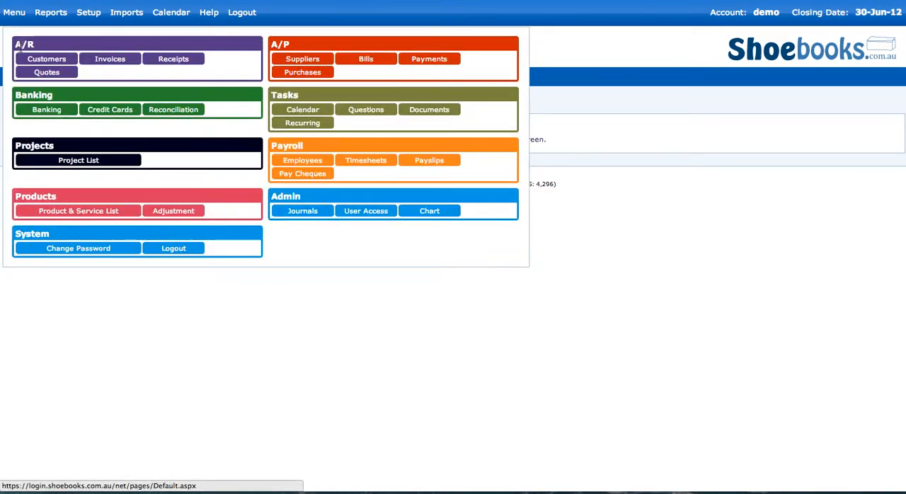
{"action": "left_click", "coordinate": [47, 114]}
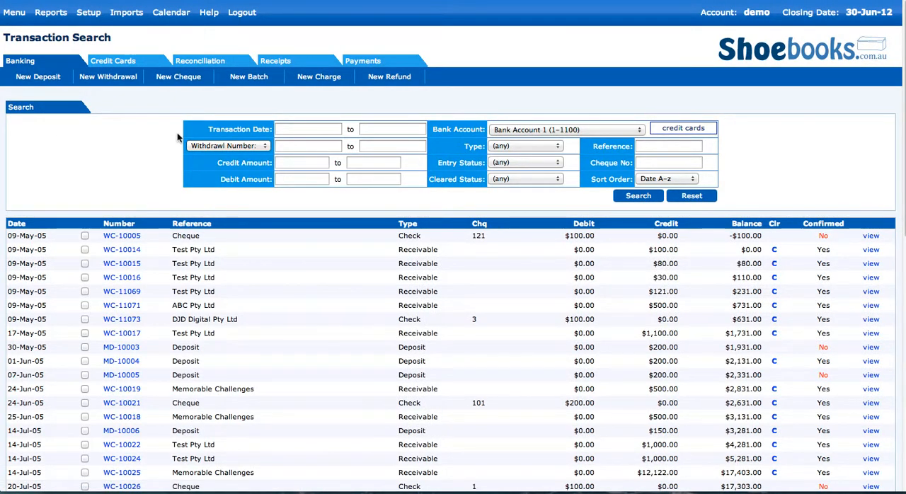
{"action": "left_click", "coordinate": [249, 77]}
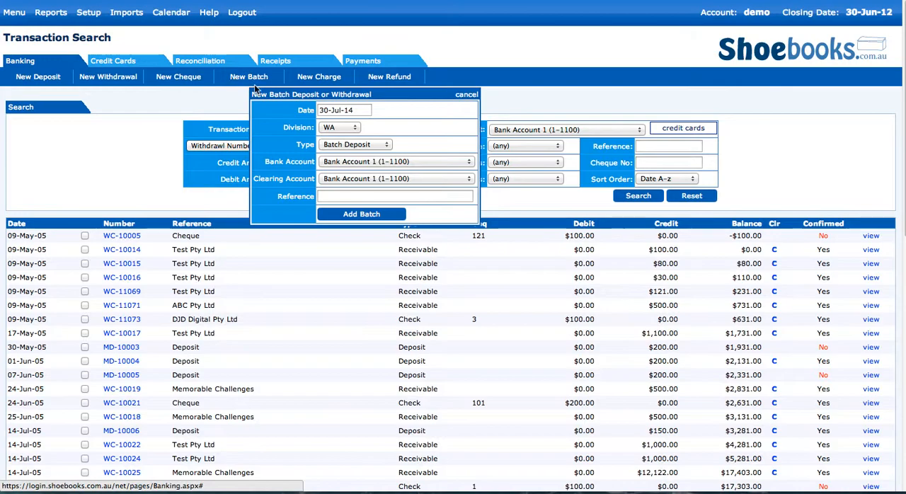
{"action": "left_click", "coordinate": [361, 109]}
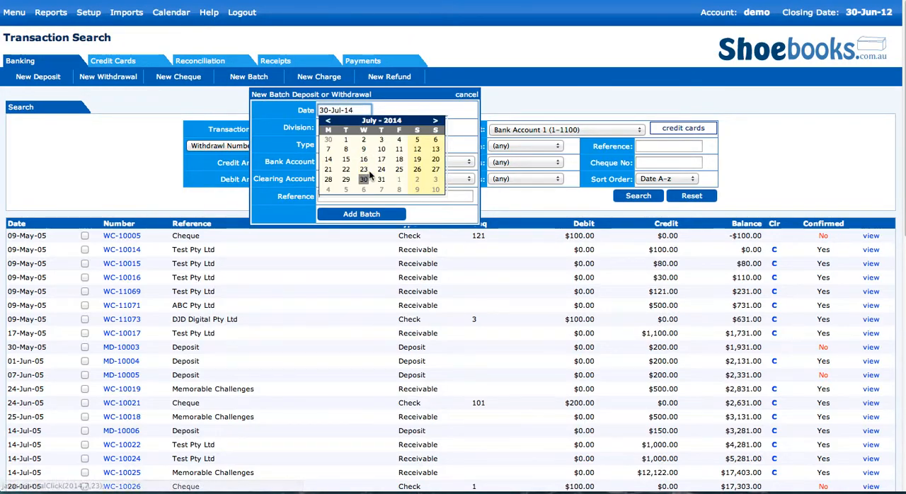
{"action": "left_click", "coordinate": [380, 179]}
{"action": "left_click", "coordinate": [408, 110]}
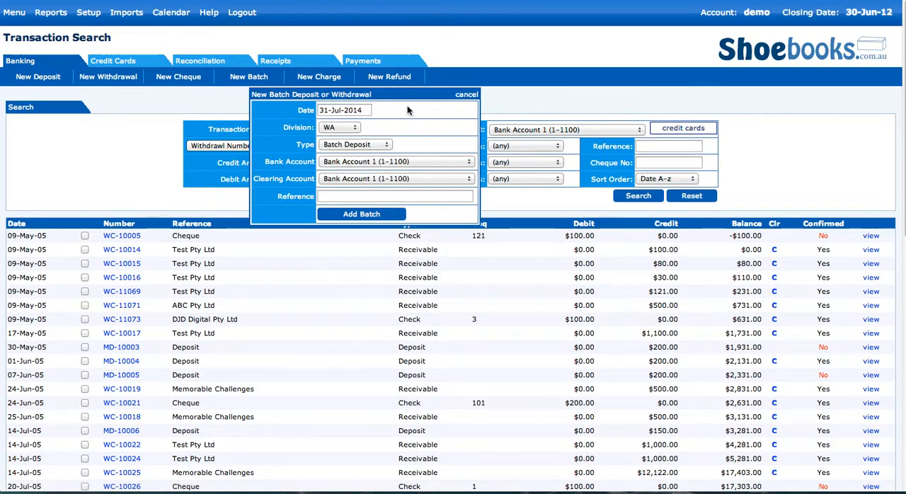
Step: Set the new batch's division to DEF and its type to Batch Withdrawl
{"action": "left_click", "coordinate": [335, 127]}
{"action": "left_click", "coordinate": [333, 136]}
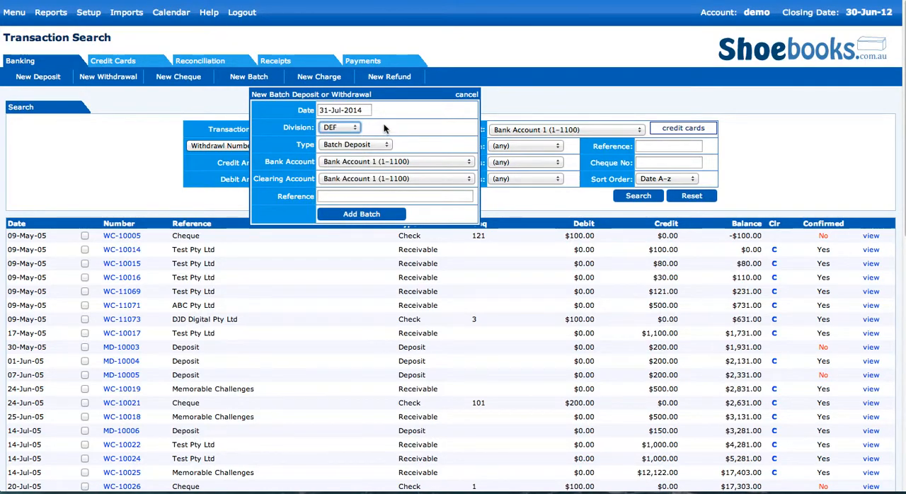
{"action": "left_click", "coordinate": [351, 145]}
{"action": "left_click", "coordinate": [357, 153]}
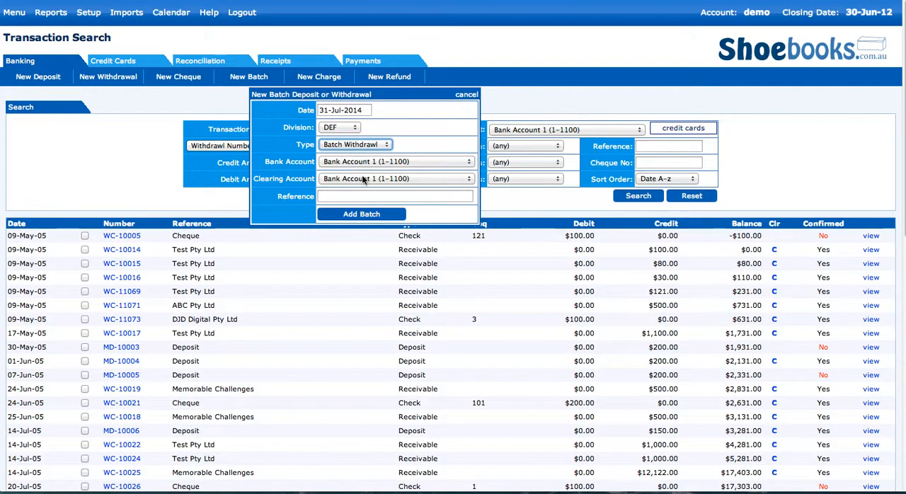
Step: Set the clearing account to Bill Payment Clearing Acct ($0), enter the reference "payrun 3007" and add the batch
{"action": "left_click", "coordinate": [361, 180]}
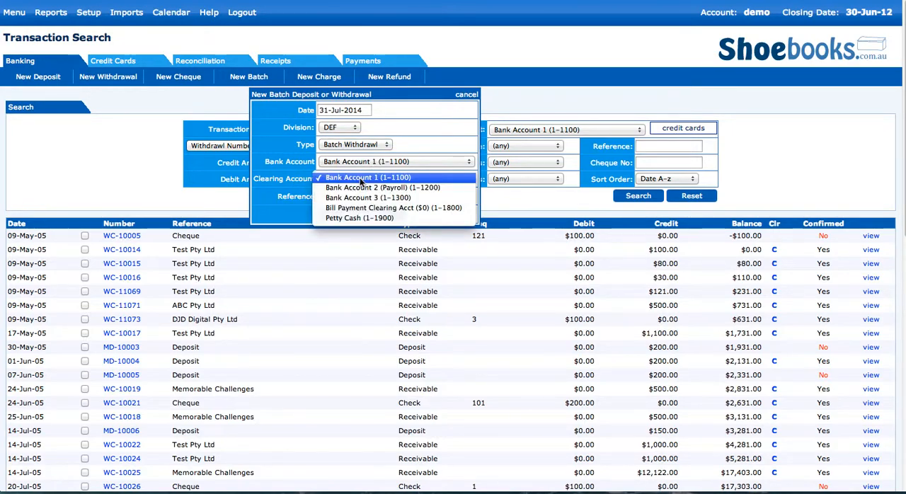
{"action": "left_click", "coordinate": [371, 208]}
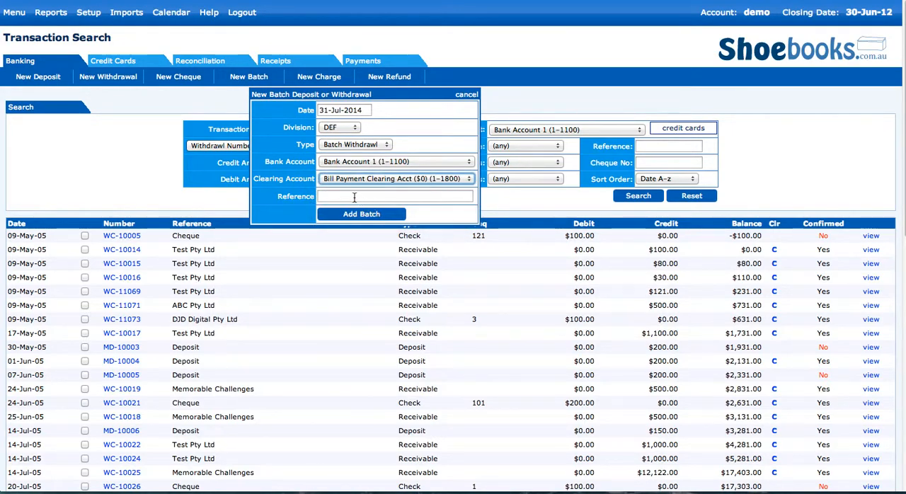
{"action": "left_click", "coordinate": [356, 198]}
{"action": "type", "text": "payrun 3007"}
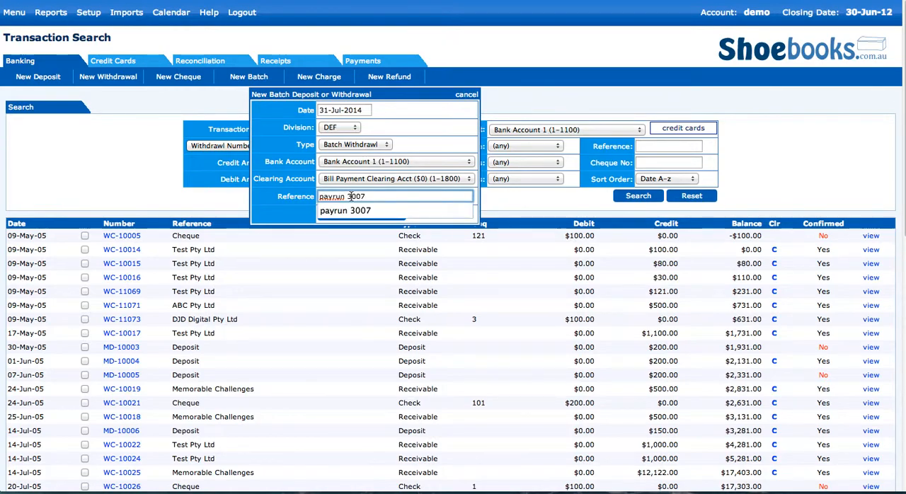
{"action": "left_click", "coordinate": [353, 211]}
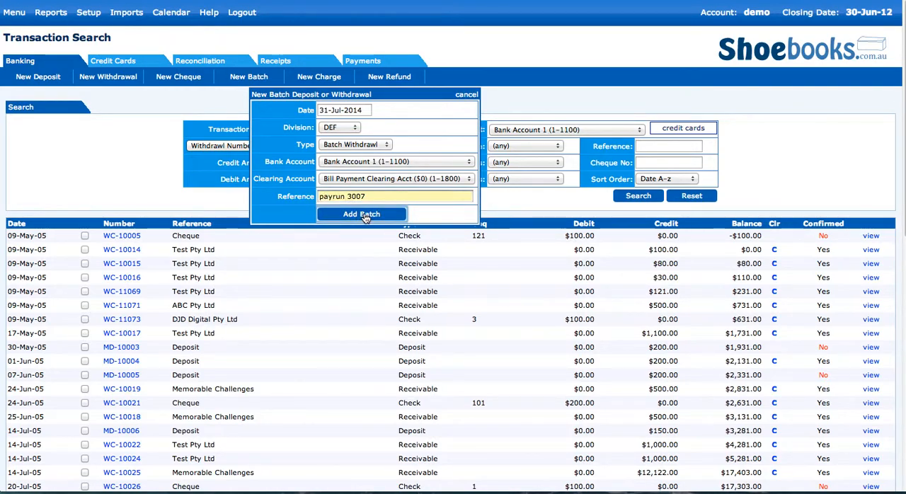
{"action": "left_click", "coordinate": [366, 216]}
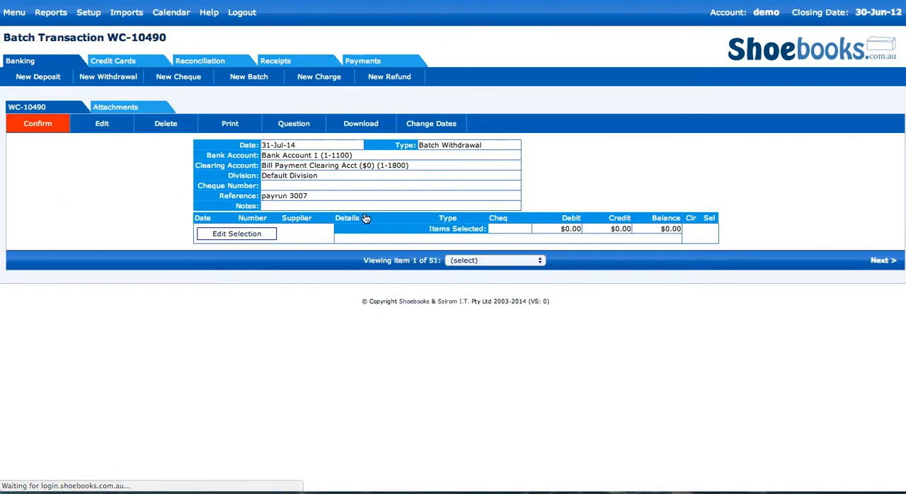
Step: Select the two 31-Jul-14 paycheques for the batch withdrawal and save the selection
{"action": "left_click", "coordinate": [237, 236]}
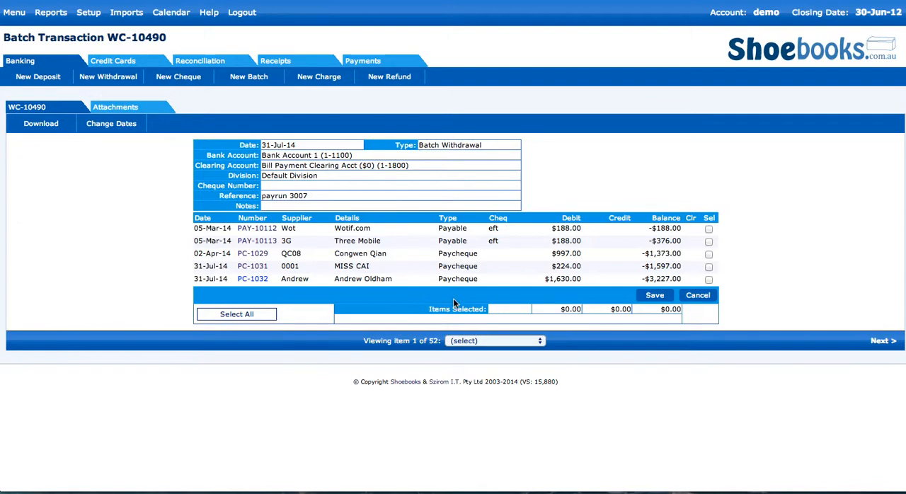
{"action": "left_click", "coordinate": [709, 267]}
{"action": "left_click", "coordinate": [709, 280]}
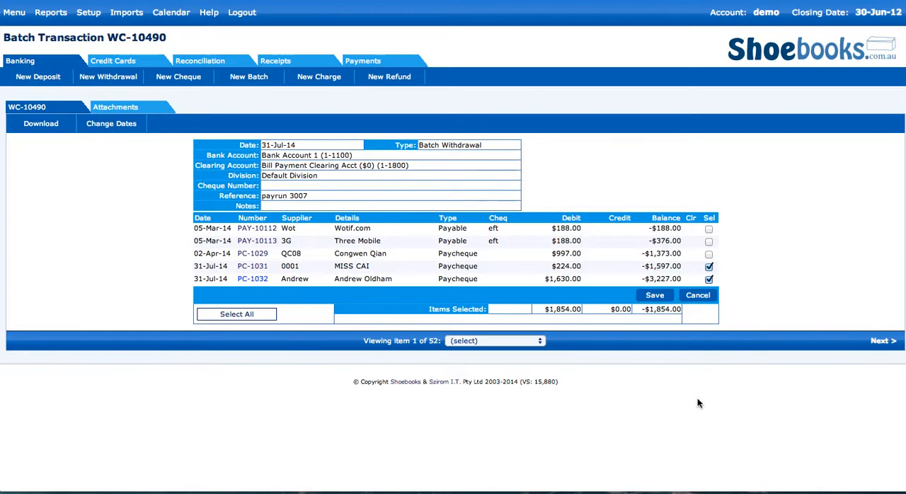
{"action": "left_click", "coordinate": [652, 299]}
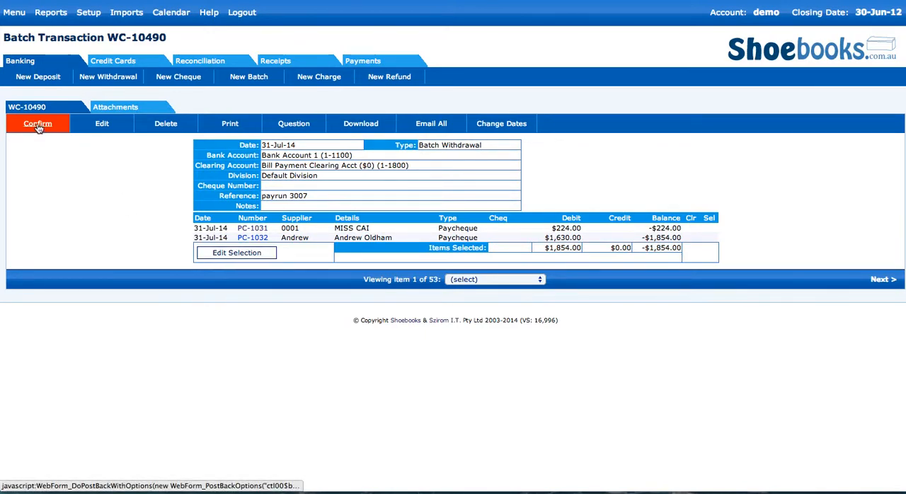
Step: Look at the ABA file download options, and prepare the remittance/payslip email to all payees with the documents attached as PDF
{"action": "left_click", "coordinate": [361, 127]}
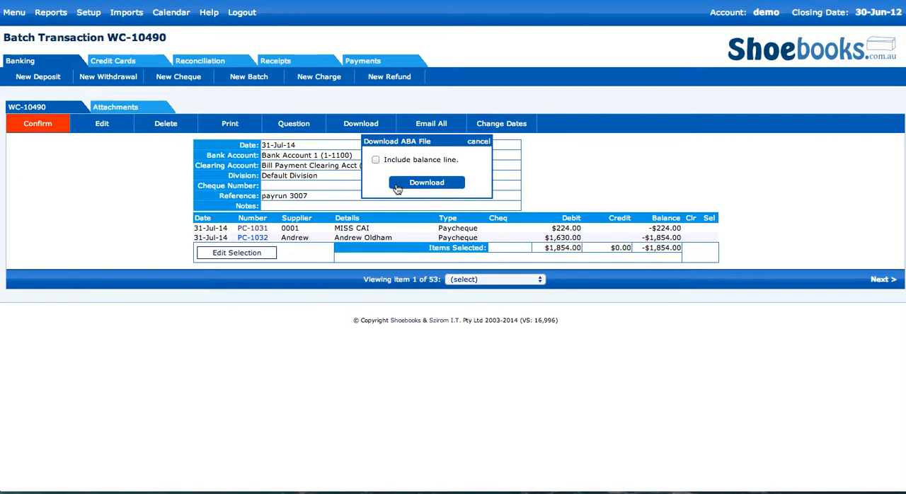
{"action": "left_click", "coordinate": [427, 128]}
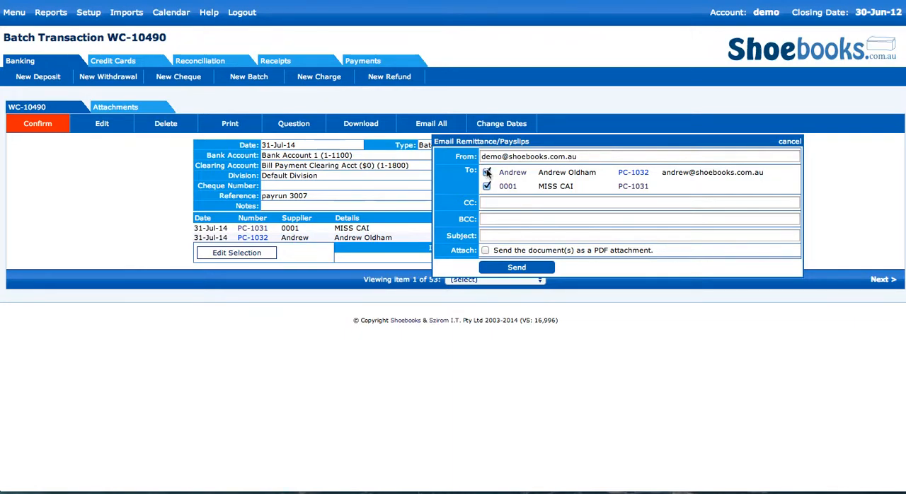
{"action": "left_click", "coordinate": [485, 250]}
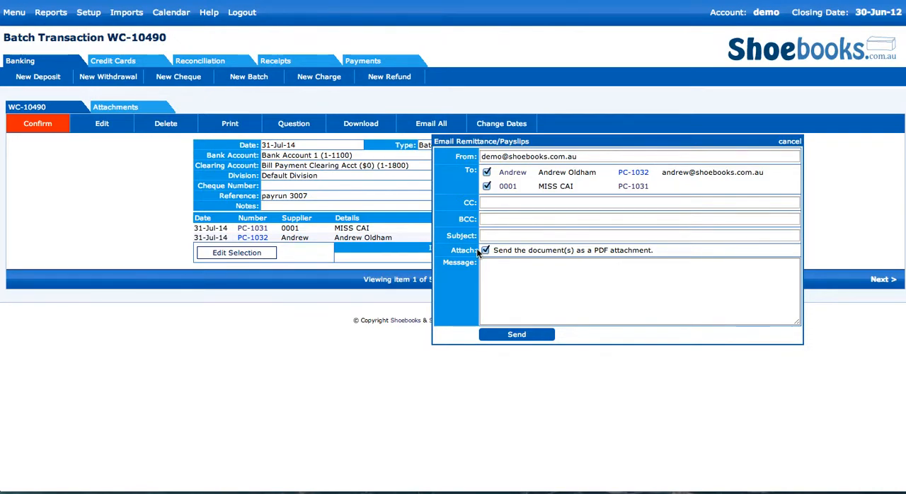
{"action": "left_click", "coordinate": [483, 276]}
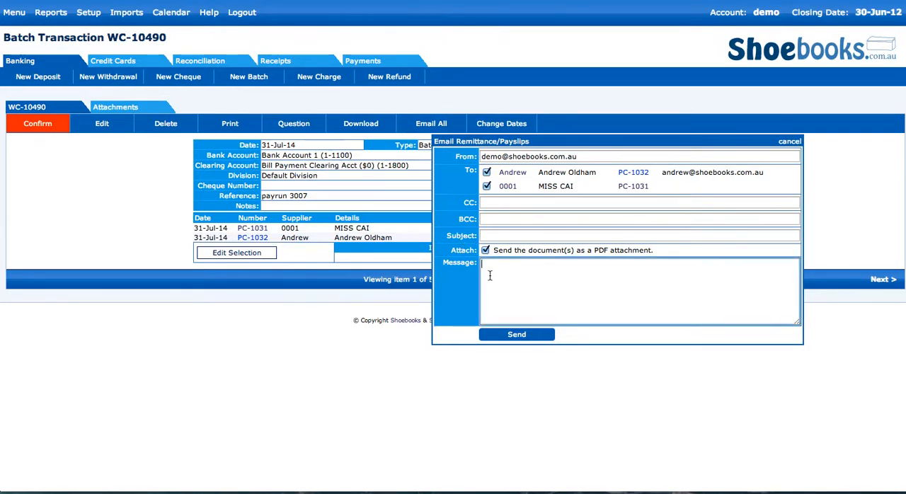